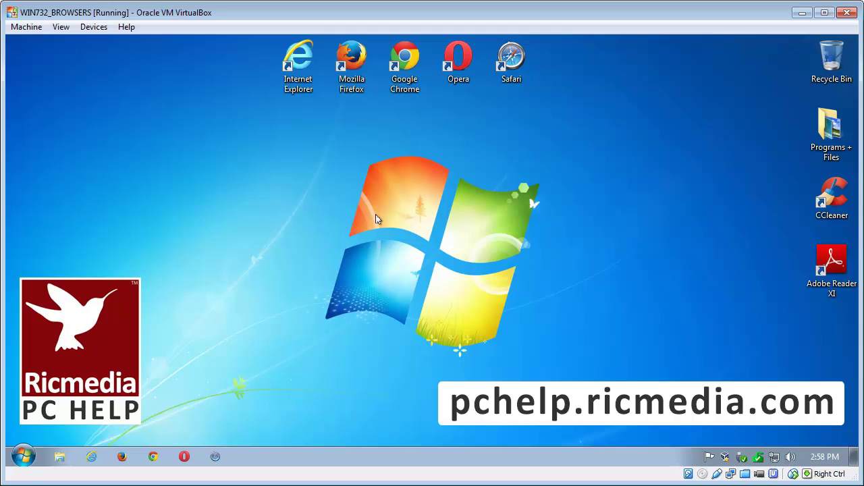
# Launch Internet Explorer on the Google Australia homepage and open the Tools gear menu
pyautogui.doubleClick(301, 82)
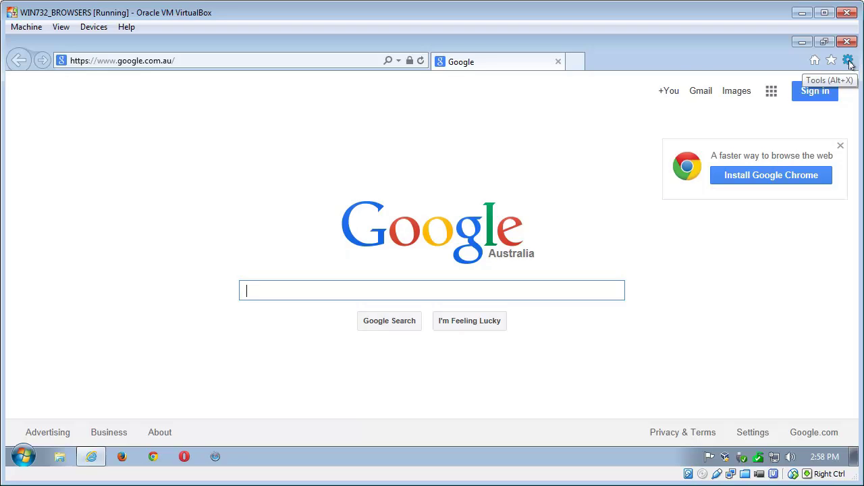
pyautogui.click(848, 61)
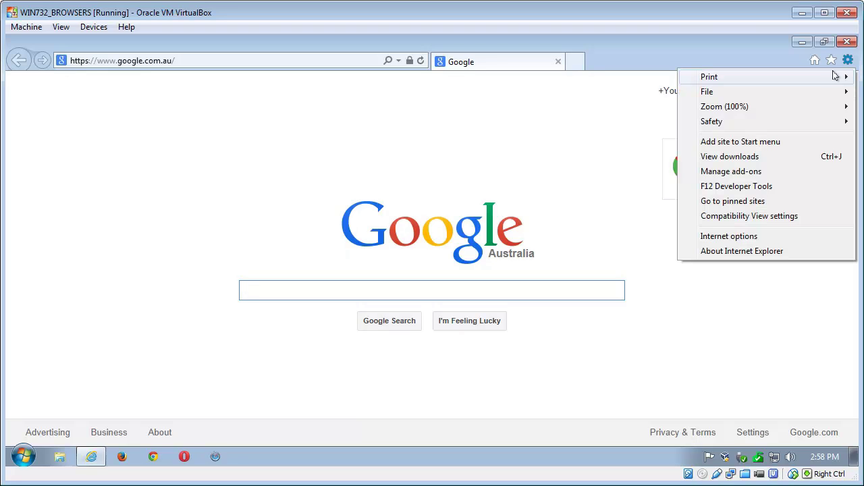
# Open Internet Options, move the dialog to the centre, and show the Security tab
pyautogui.click(751, 237)
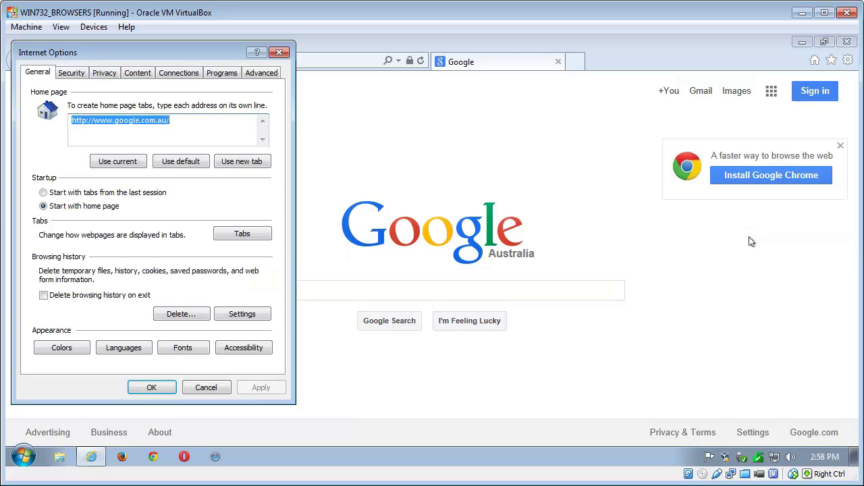
pyautogui.moveTo(182, 44); pyautogui.dragTo(453, 42)
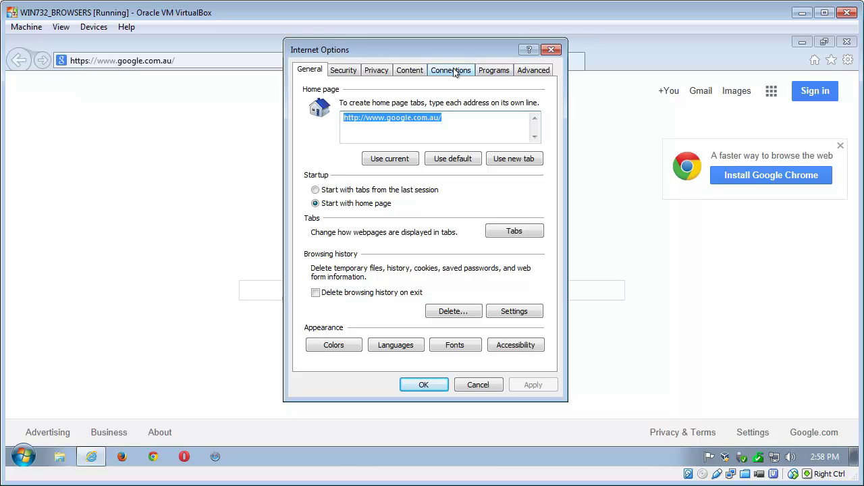
pyautogui.click(345, 71)
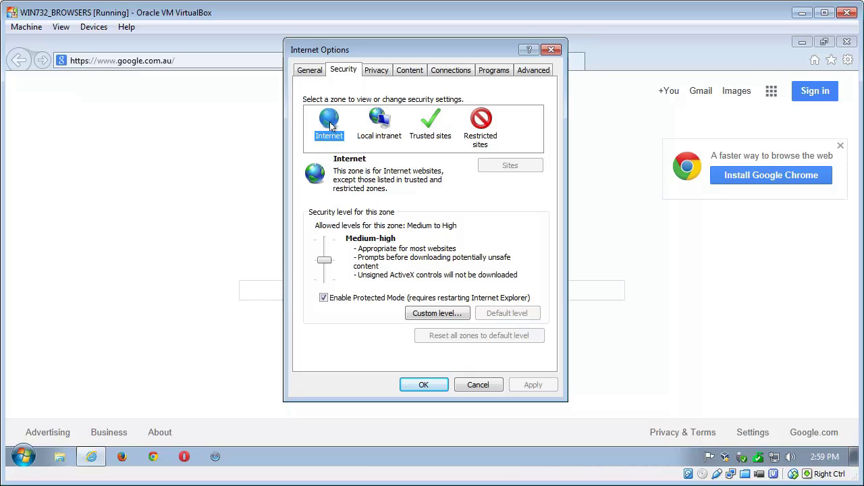
# Review the Local intranet, Trusted sites and Restricted sites zones, then reselect the Internet zone
pyautogui.click(380, 126)
pyautogui.click(432, 127)
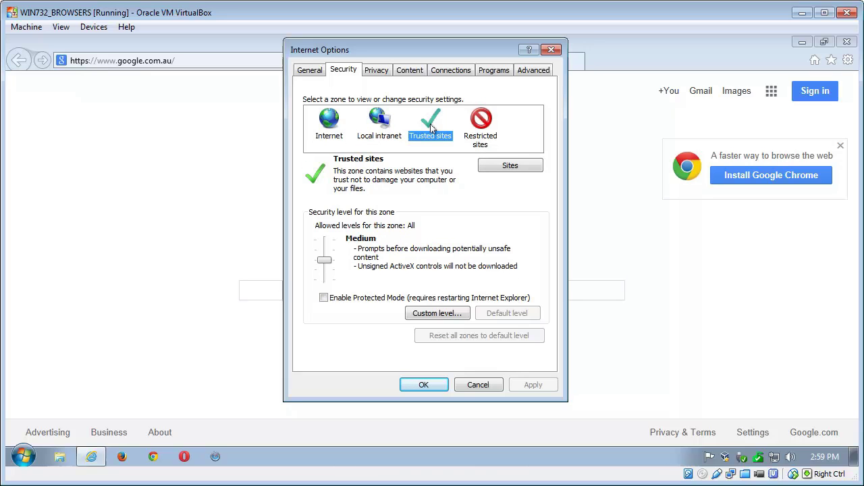
pyautogui.click(481, 127)
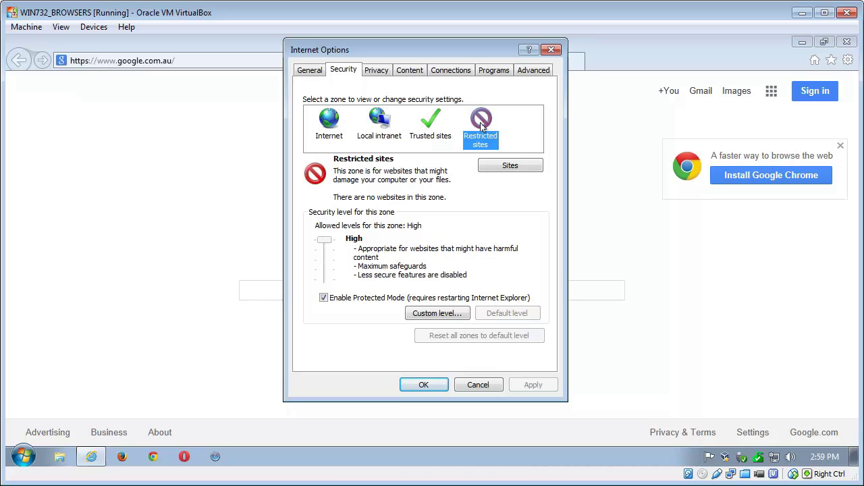
pyautogui.click(432, 128)
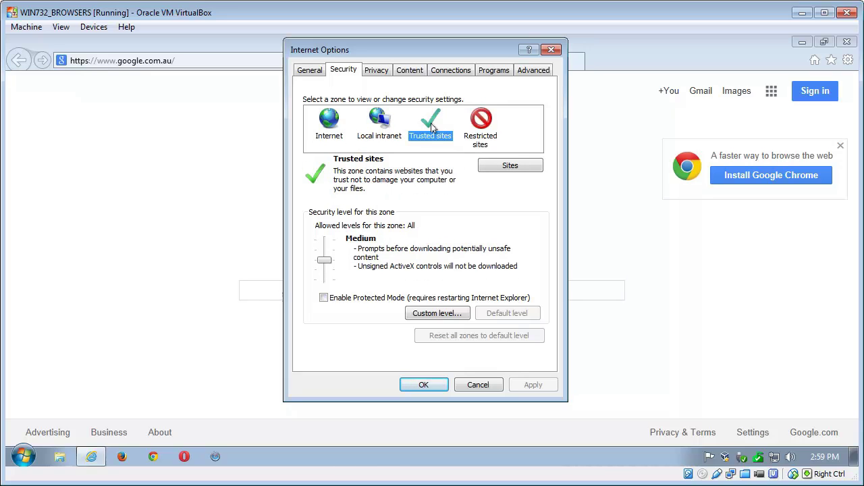
pyautogui.click(331, 126)
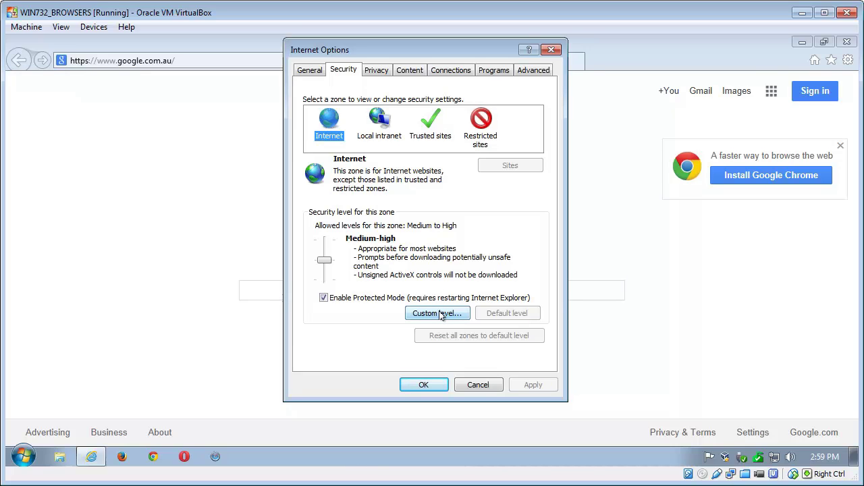
# Open the Internet zone's Custom level settings and scroll down to the Scripting section
pyautogui.click(439, 314)
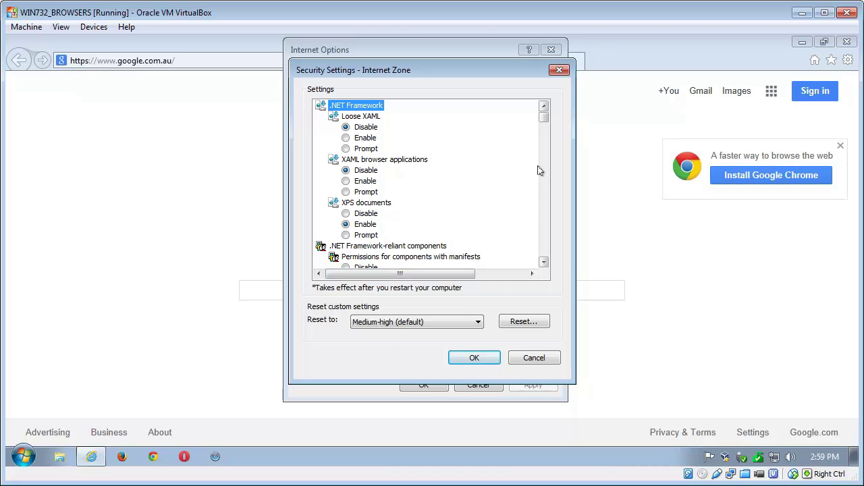
pyautogui.scroll(-1, 424, 190)
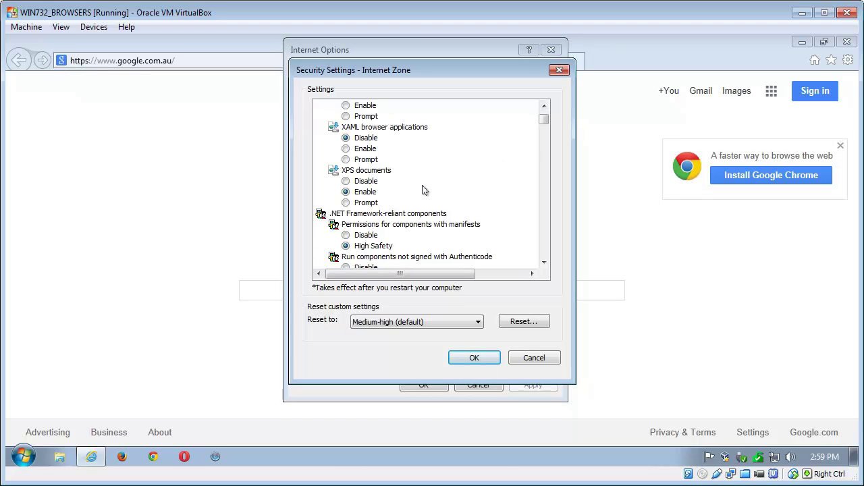
pyautogui.scroll(-1, 422, 190)
pyautogui.scroll(1, 423, 190)
pyautogui.scroll(-2, 422, 191)
pyautogui.scroll(-5, 423, 191)
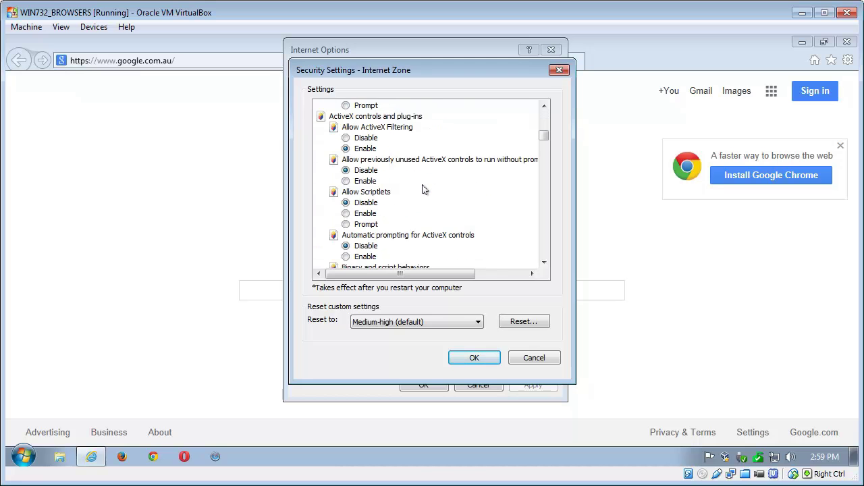
pyautogui.scroll(-3, 422, 190)
pyautogui.scroll(-3, 423, 191)
pyautogui.scroll(-3, 422, 191)
pyautogui.scroll(-3, 423, 191)
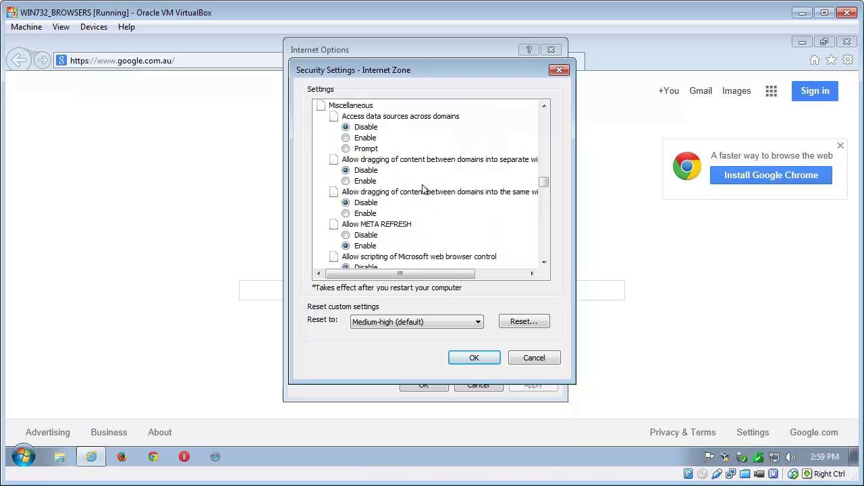
pyautogui.scroll(-6, 422, 190)
pyautogui.scroll(-6, 422, 191)
pyautogui.scroll(-6, 422, 190)
pyautogui.scroll(-5, 423, 191)
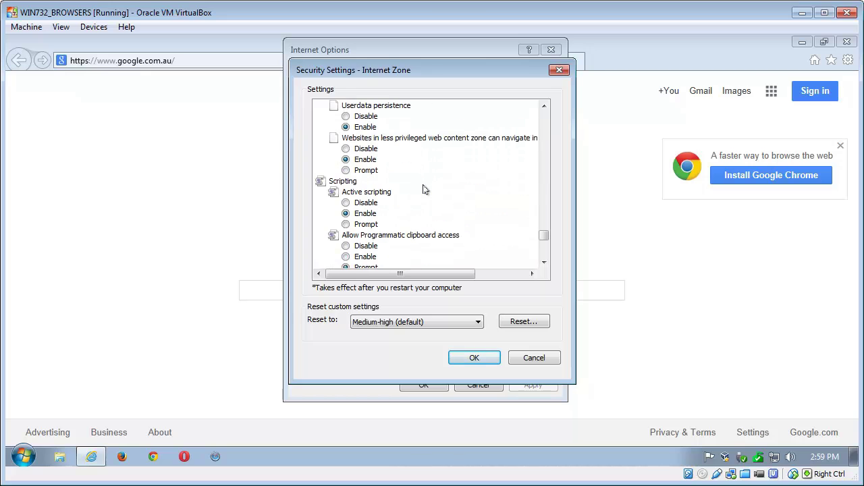
pyautogui.scroll(-2, 422, 190)
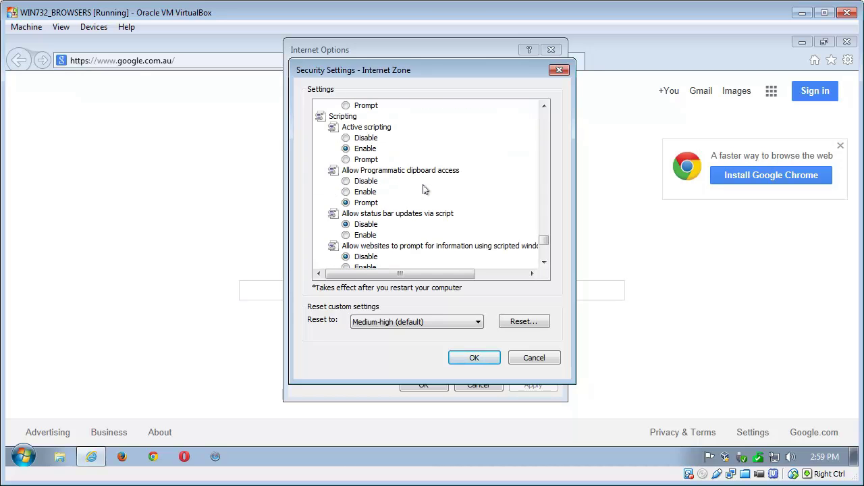
pyautogui.scroll(2, 423, 191)
pyautogui.click(346, 183)
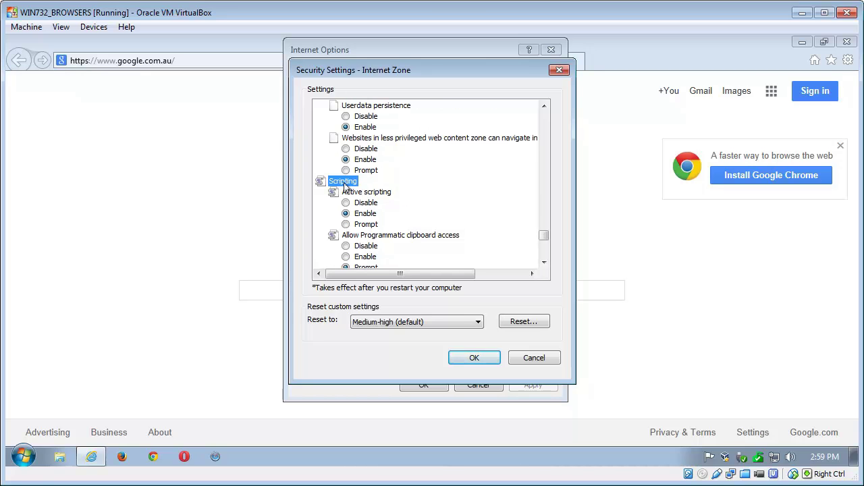
pyautogui.scroll(-1, 346, 184)
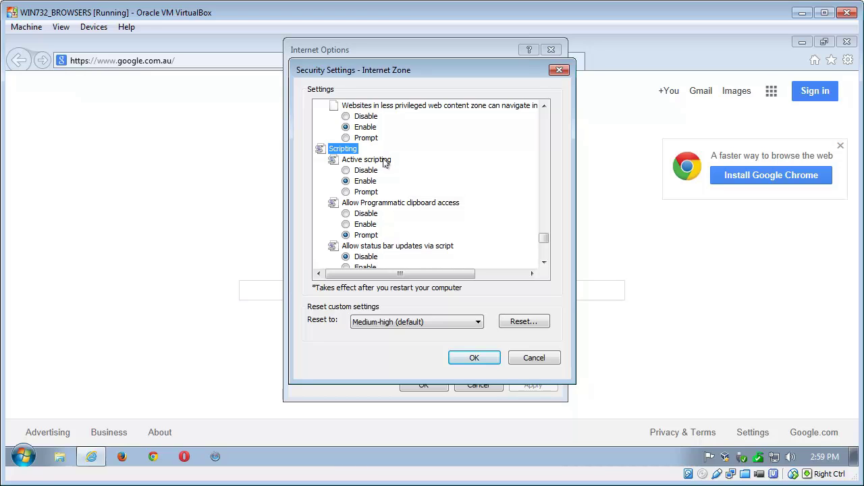
# Set Active scripting to Disable in the Internet zone's Security Settings
pyautogui.click(384, 161)
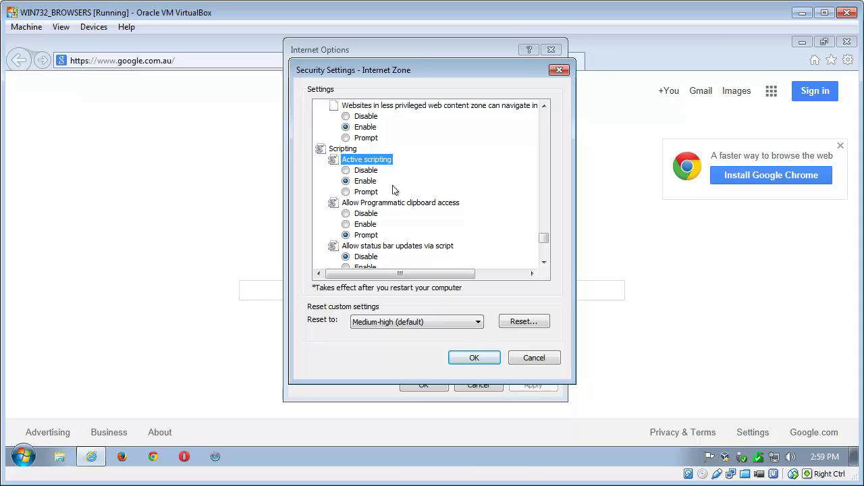
pyautogui.click(369, 182)
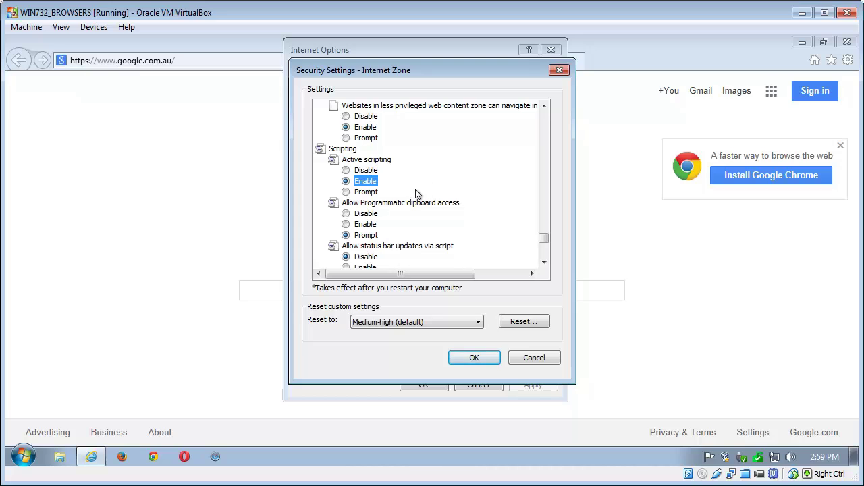
pyautogui.click(368, 171)
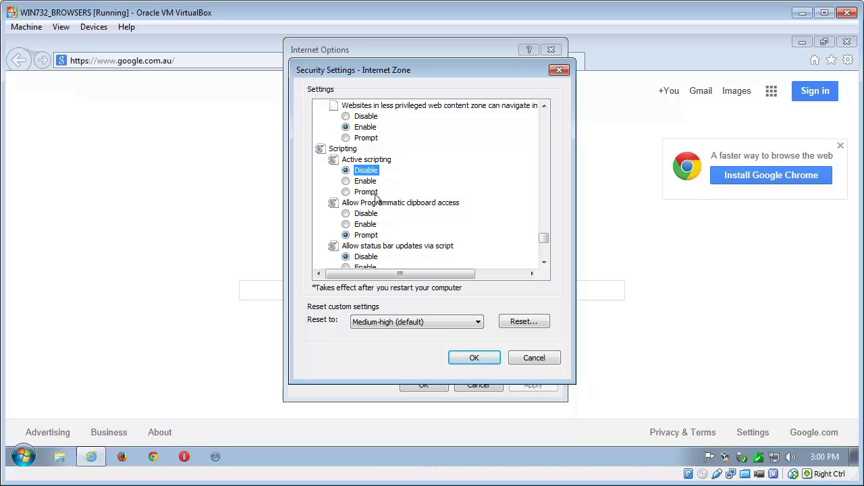
pyautogui.click(368, 194)
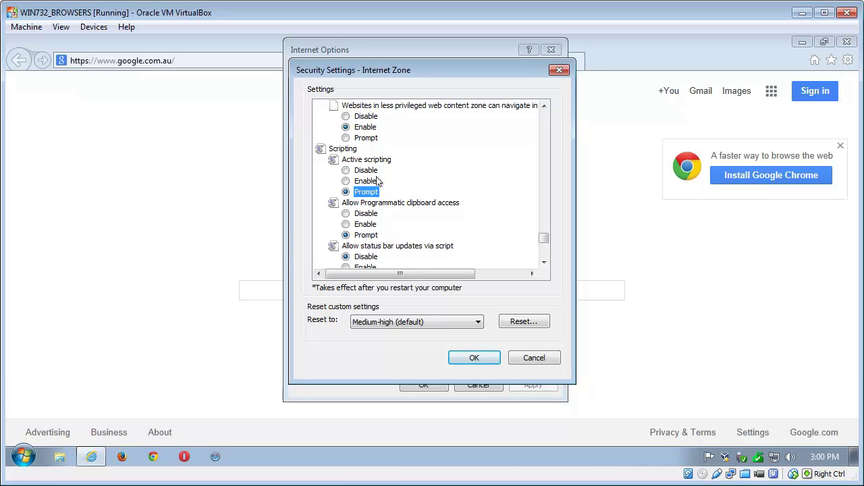
pyautogui.click(375, 172)
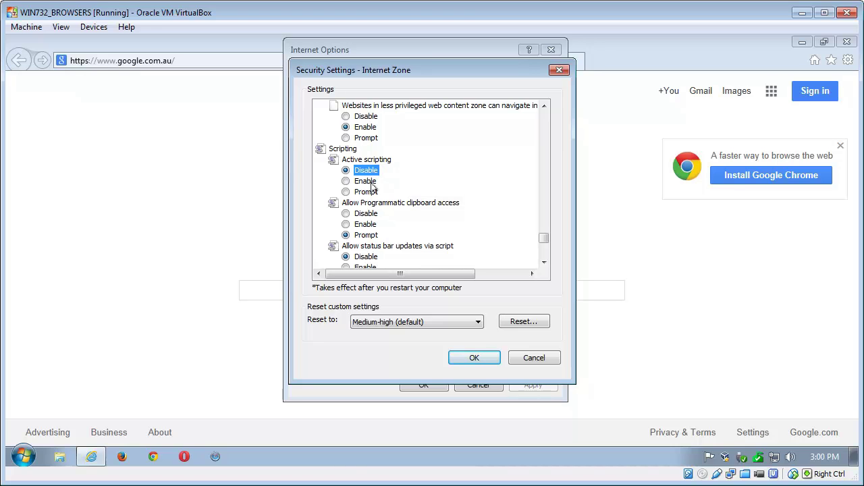
pyautogui.click(371, 182)
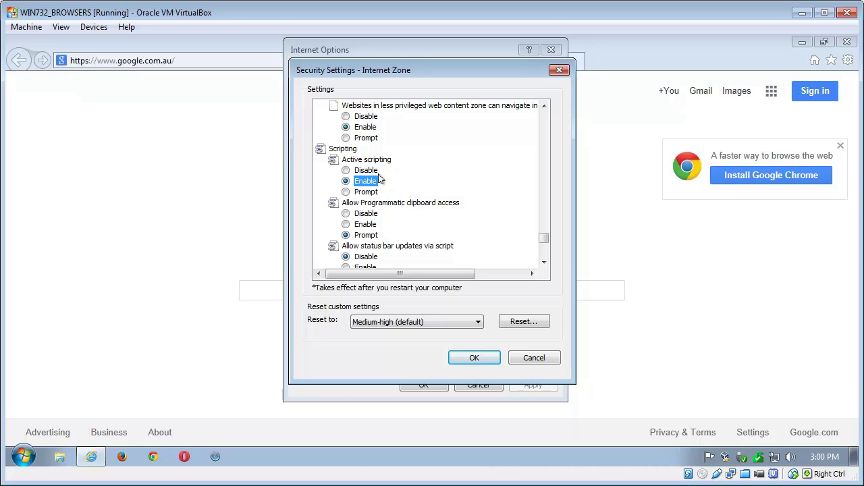
pyautogui.click(371, 172)
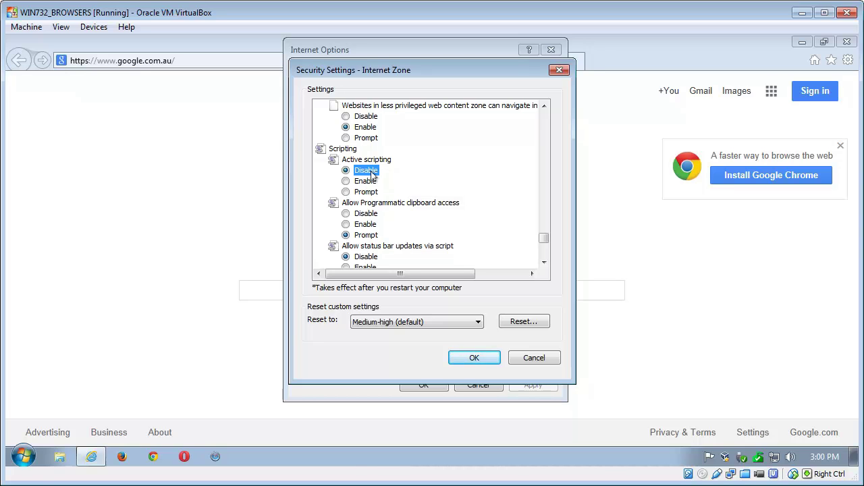
# Confirm the Internet zone change and save and close Internet Options
pyautogui.click(479, 358)
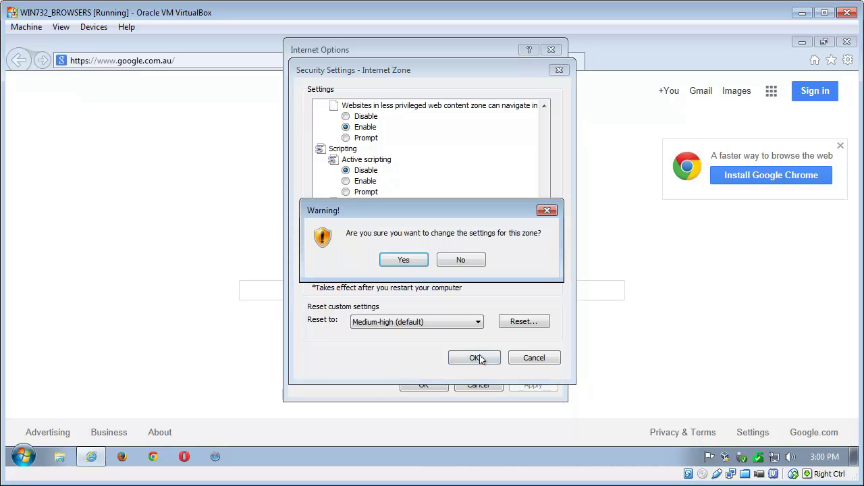
pyautogui.click(405, 261)
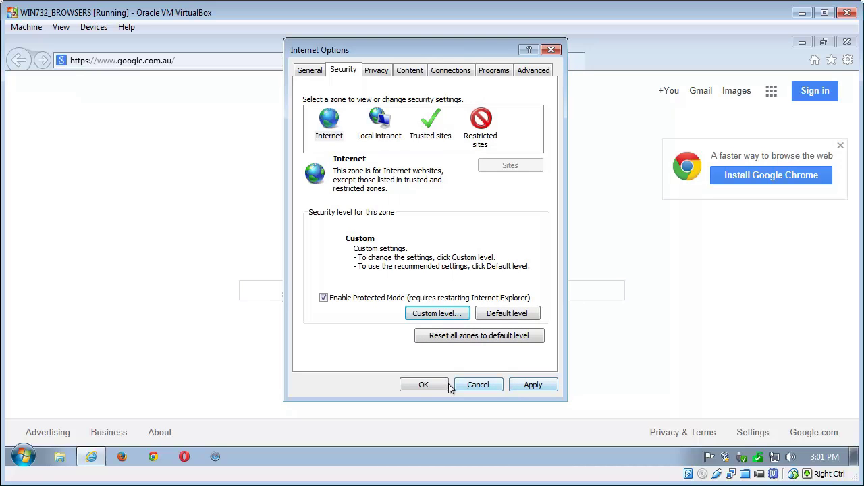
pyautogui.click(525, 386)
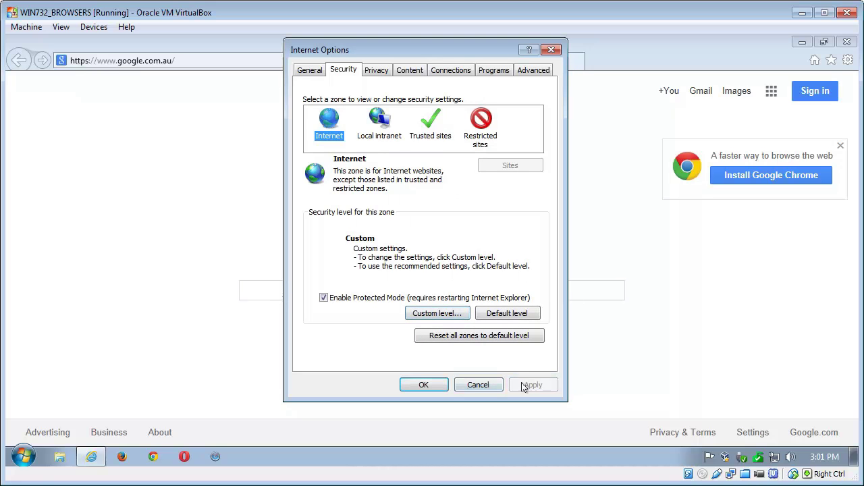
pyautogui.click(423, 386)
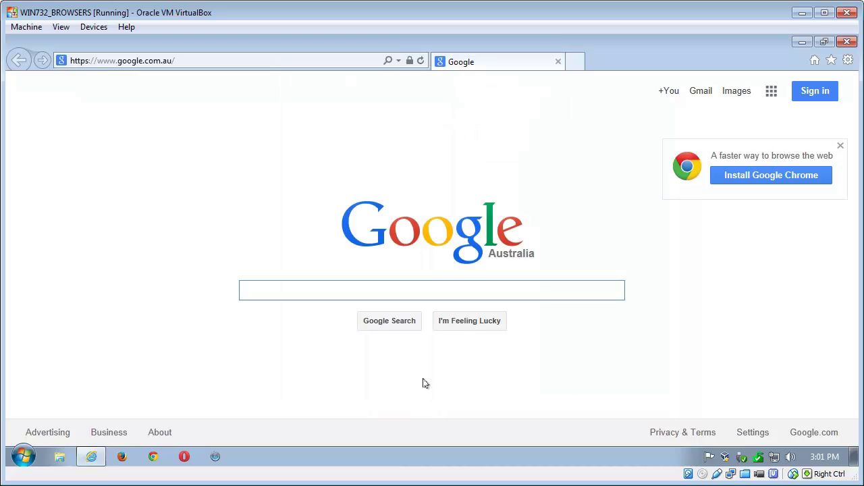
# Load whatismyipaddress.ricmedia.com and highlight the 'JavaScript status: Disabled' line
pyautogui.click(197, 60)
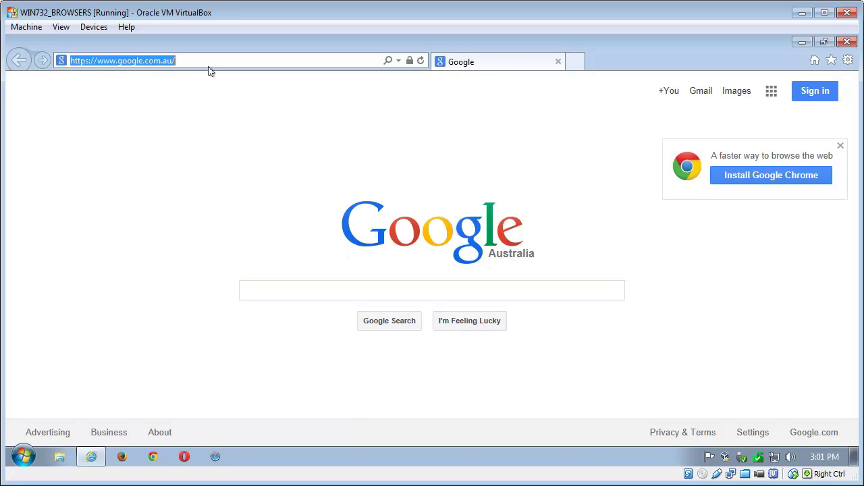
pyautogui.write('wh')
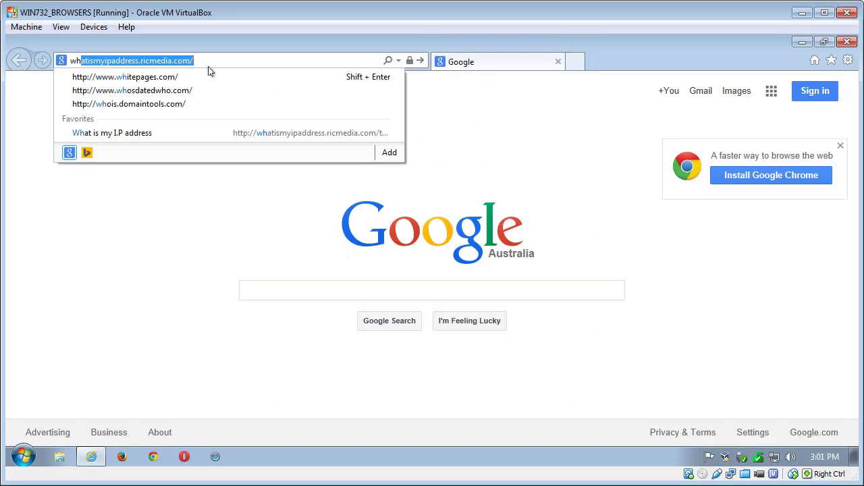
pyautogui.write('atismyipa')
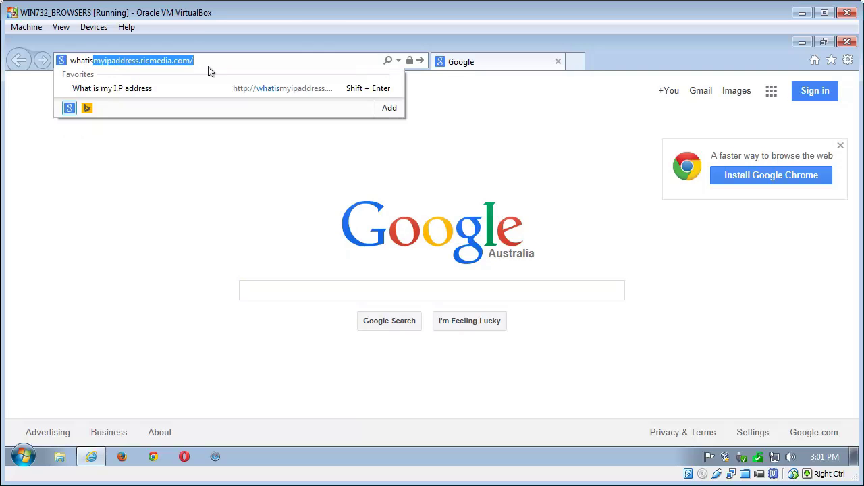
pyautogui.write('ddress')
pyautogui.write('.ricme')
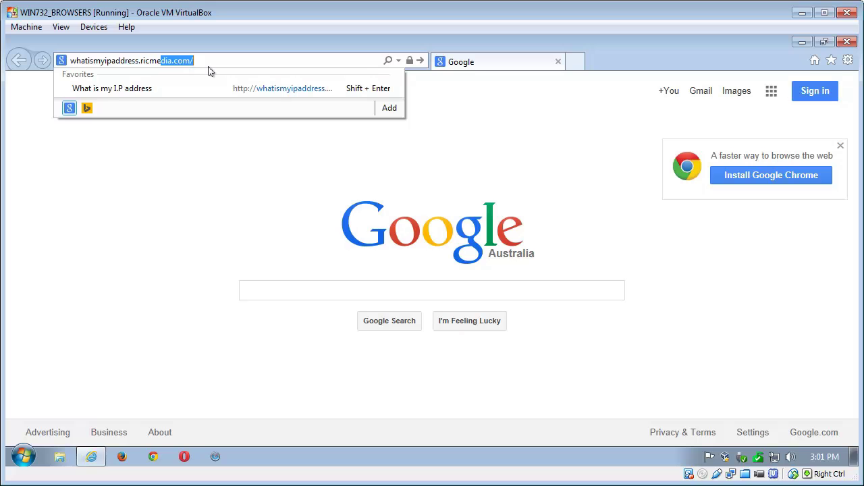
pyautogui.write('dia.com')
pyautogui.press('Return')
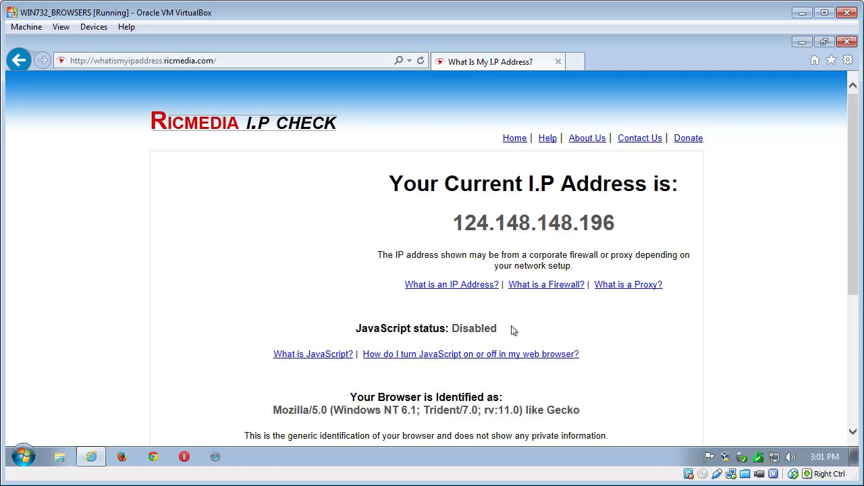
pyautogui.moveTo(499, 330); pyautogui.dragTo(403, 335)
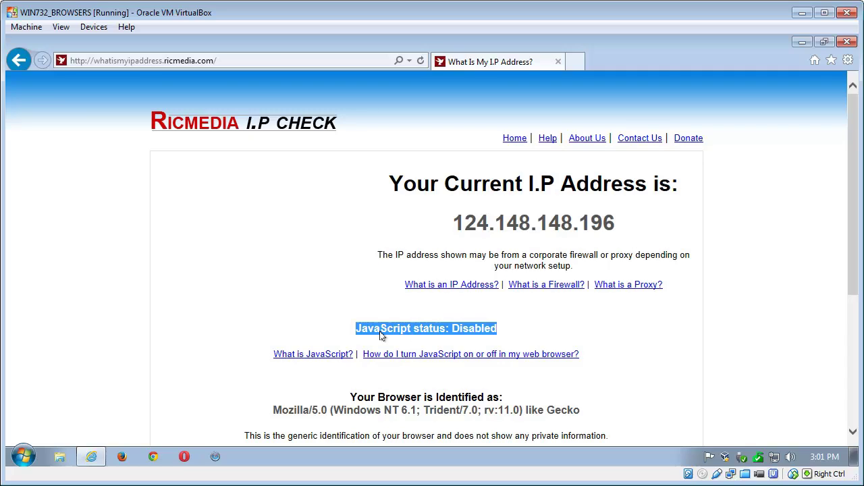
pyautogui.click(495, 333)
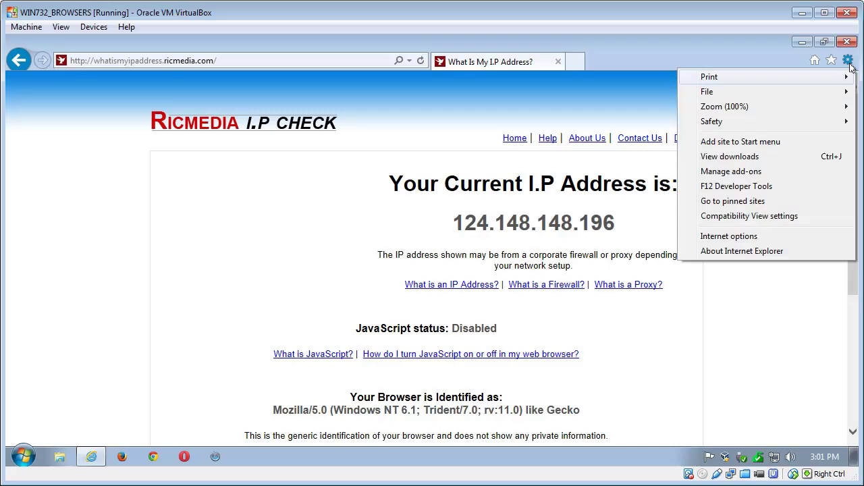
# Reopen the Internet zone's Custom level security settings and locate Active scripting
pyautogui.click(749, 237)
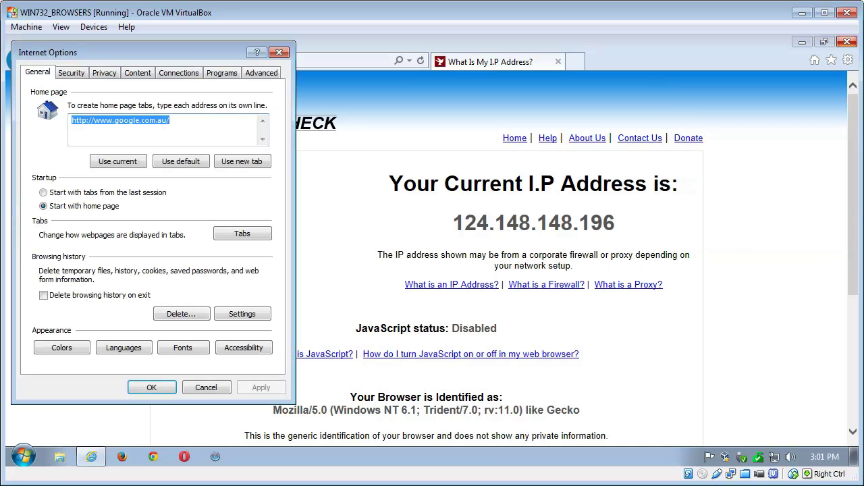
pyautogui.click(72, 74)
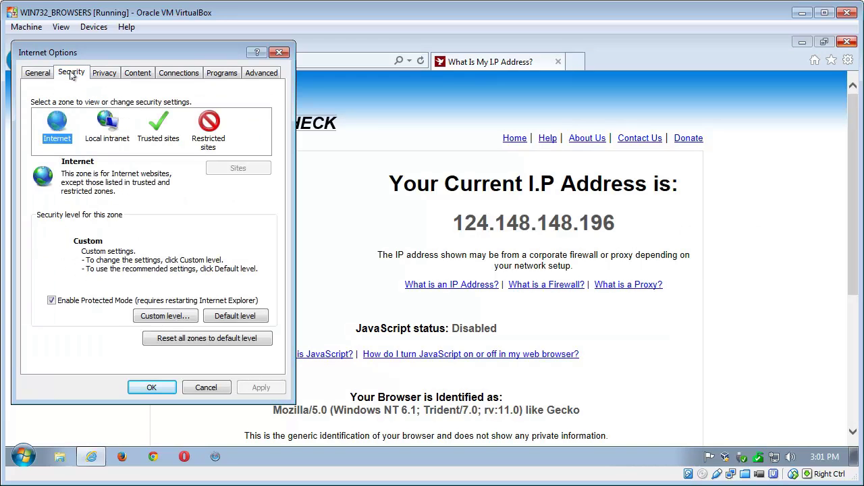
pyautogui.click(174, 321)
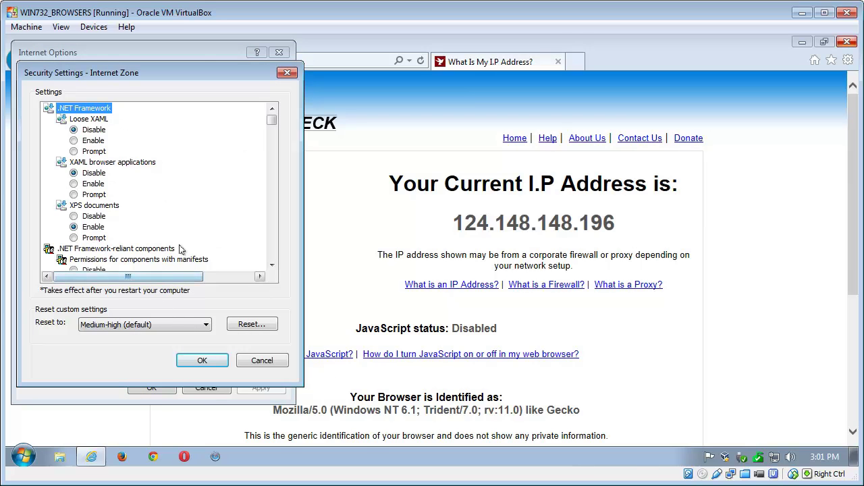
pyautogui.scroll(-10, 203, 241)
pyautogui.scroll(-15, 216, 236)
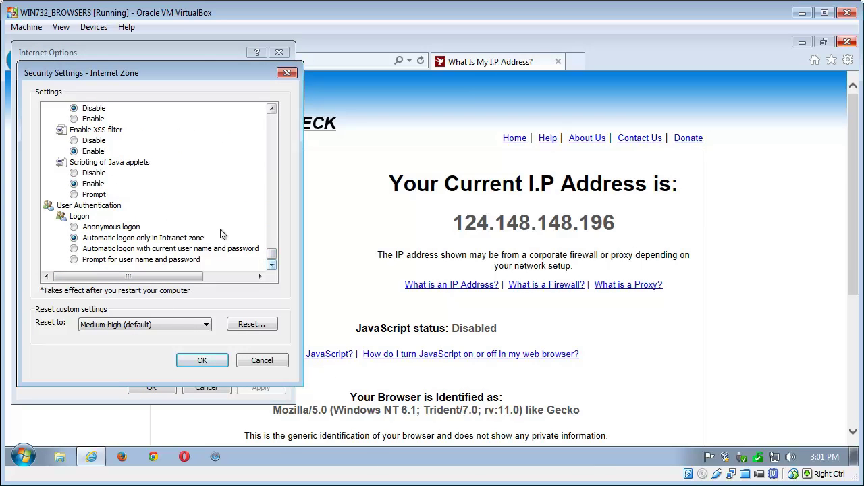
pyautogui.scroll(3, 209, 231)
pyautogui.scroll(2, 179, 228)
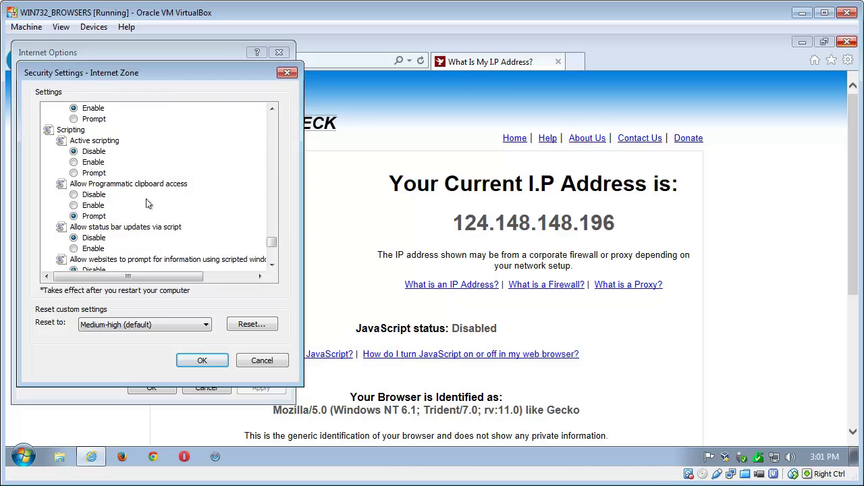
# Set Active scripting to Enable, confirm the zone change, and close Internet Options
pyautogui.click(96, 165)
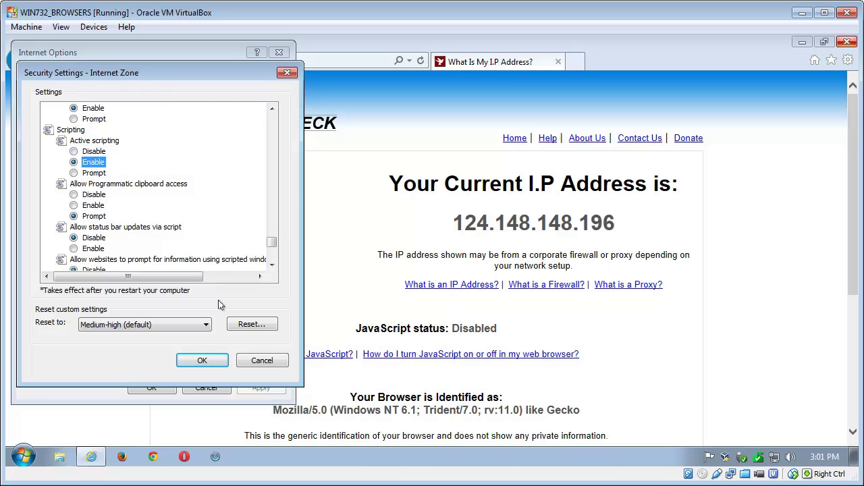
pyautogui.click(217, 363)
pyautogui.click(403, 262)
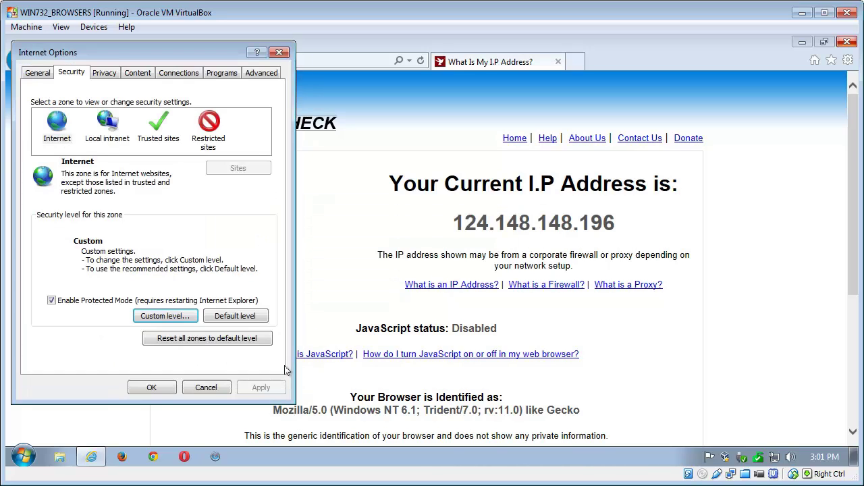
pyautogui.click(172, 388)
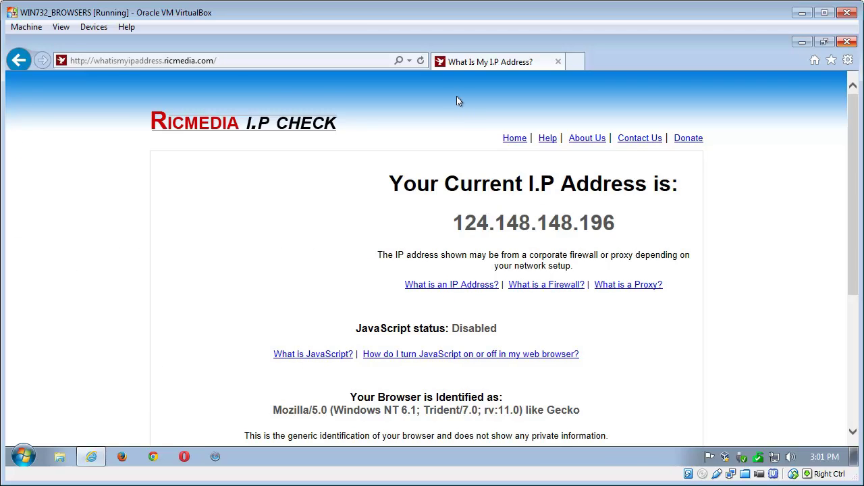
# Refresh the Ricmedia IP check page and highlight the 'JavaScript status: Enabled' line
pyautogui.click(420, 60)
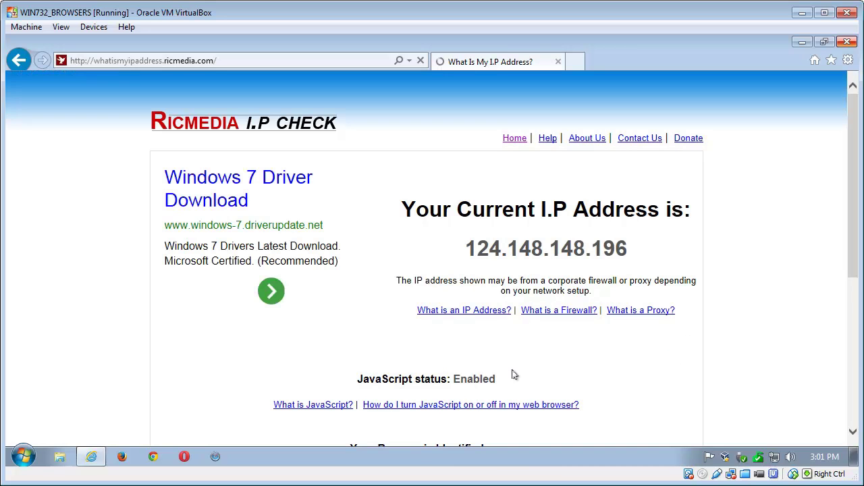
pyautogui.moveTo(357, 379); pyautogui.dragTo(378, 389)
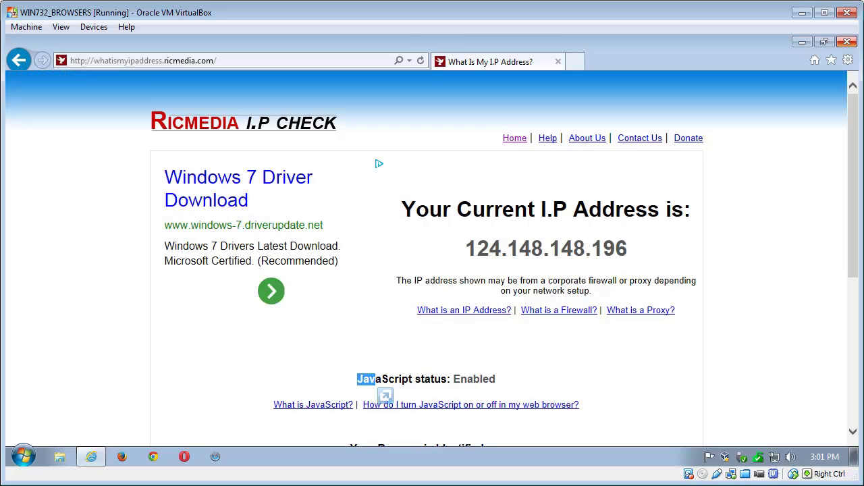
pyautogui.moveTo(500, 379); pyautogui.dragTo(371, 382)
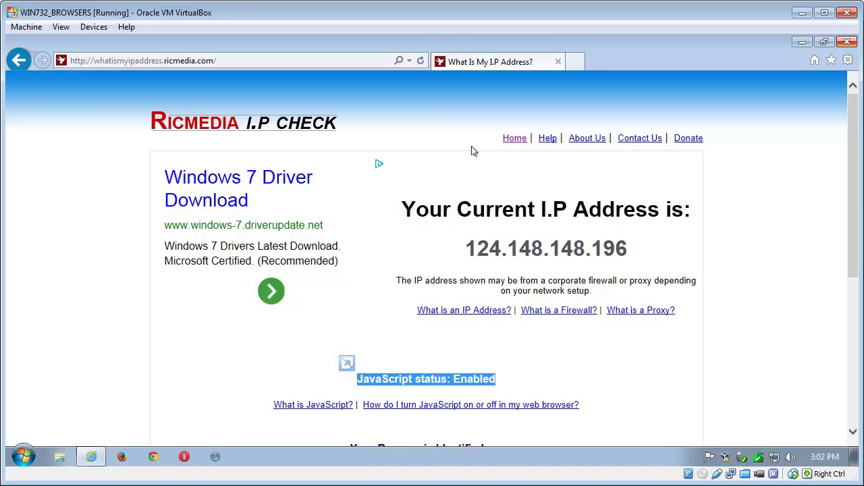
pyautogui.click(499, 383)
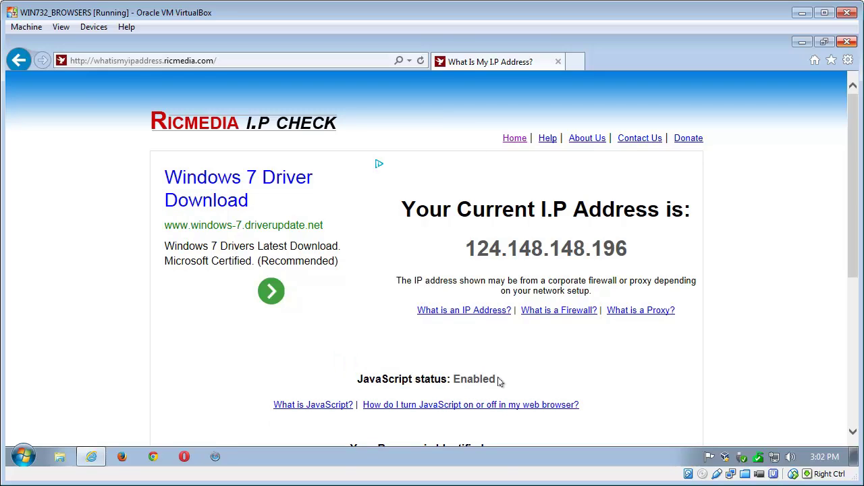
pyautogui.moveTo(499, 383); pyautogui.dragTo(357, 382)
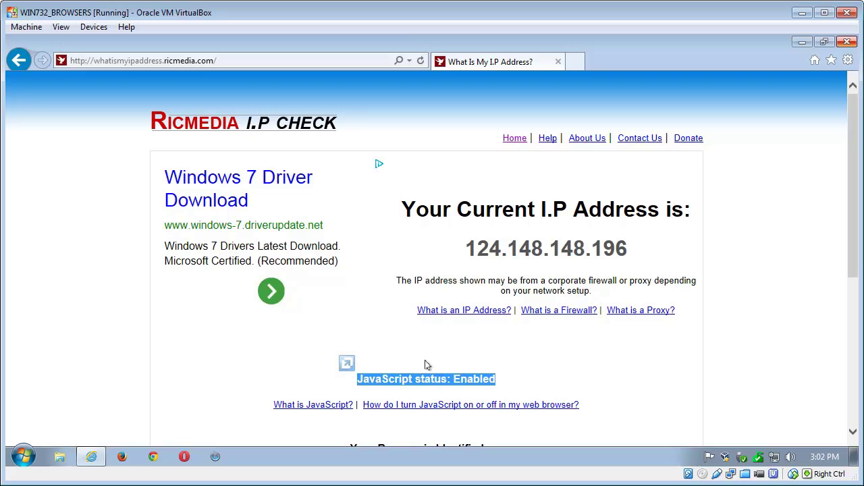